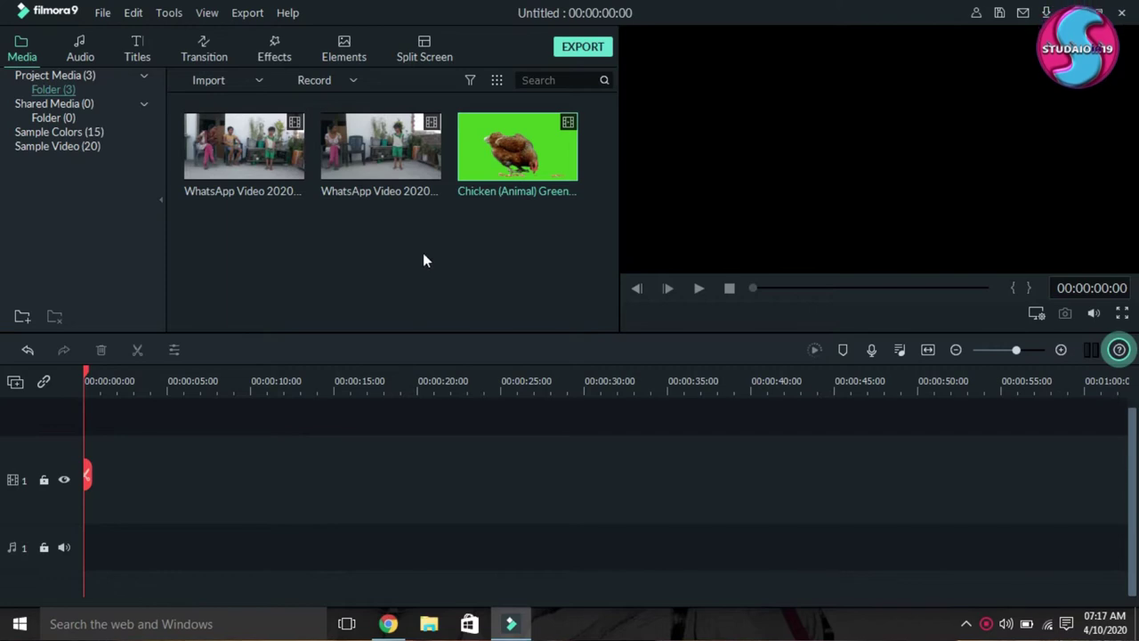
# Step: Place the chicken green-screen clip on an upper video track, keeping 1920 x 1080 25fps, with the first WhatsApp video beneath it on track 1
pyautogui.moveTo(552, 170); pyautogui.dragTo(133, 429)
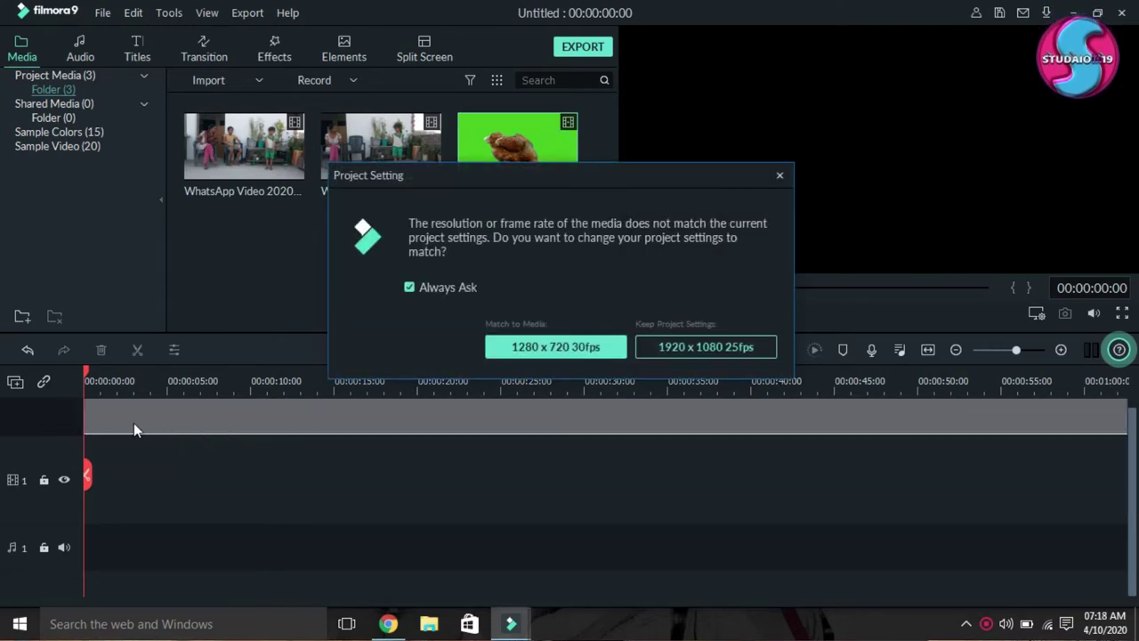
pyautogui.click(747, 347)
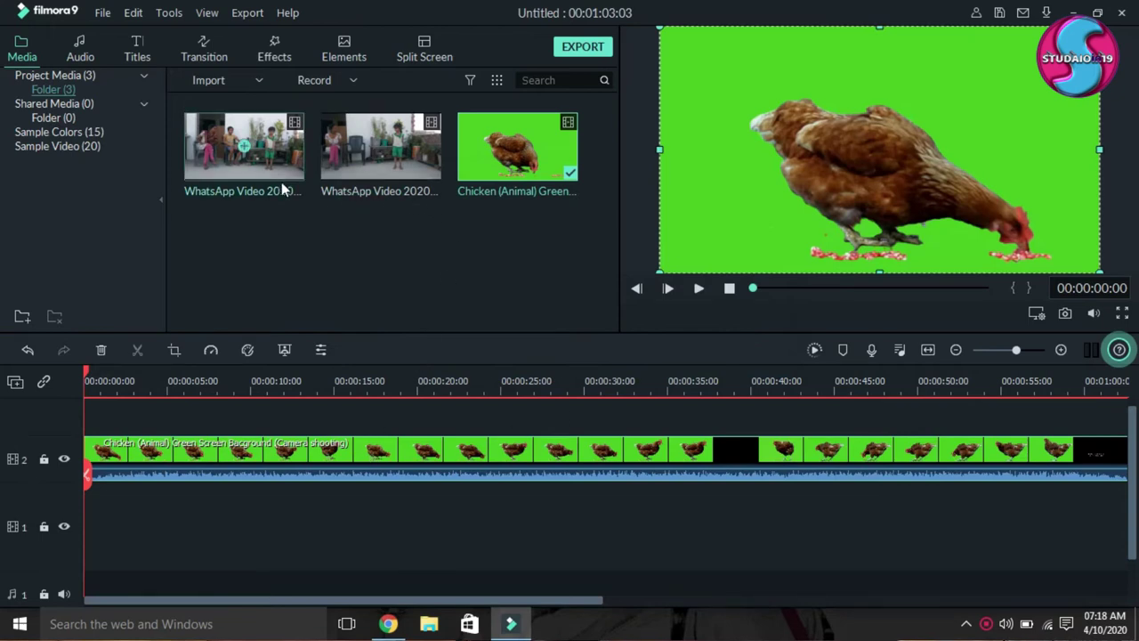
pyautogui.moveTo(275, 170); pyautogui.dragTo(75, 518)
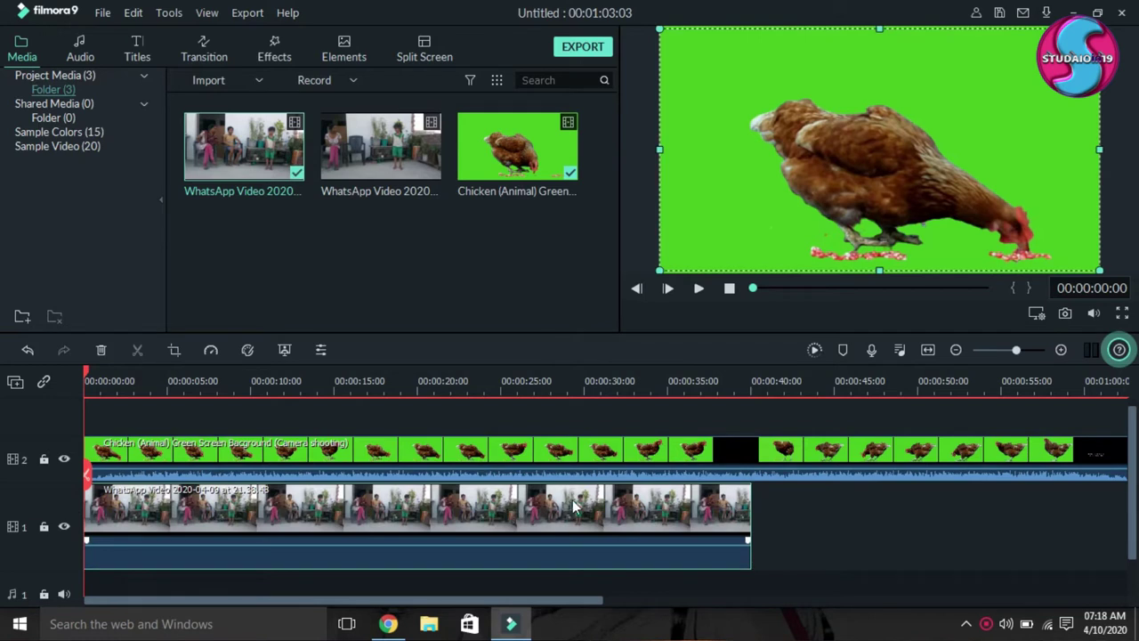
# Step: Apply the Green Screen chroma key to the chicken clip with a green key colour and an offset of 5
pyautogui.click(595, 448)
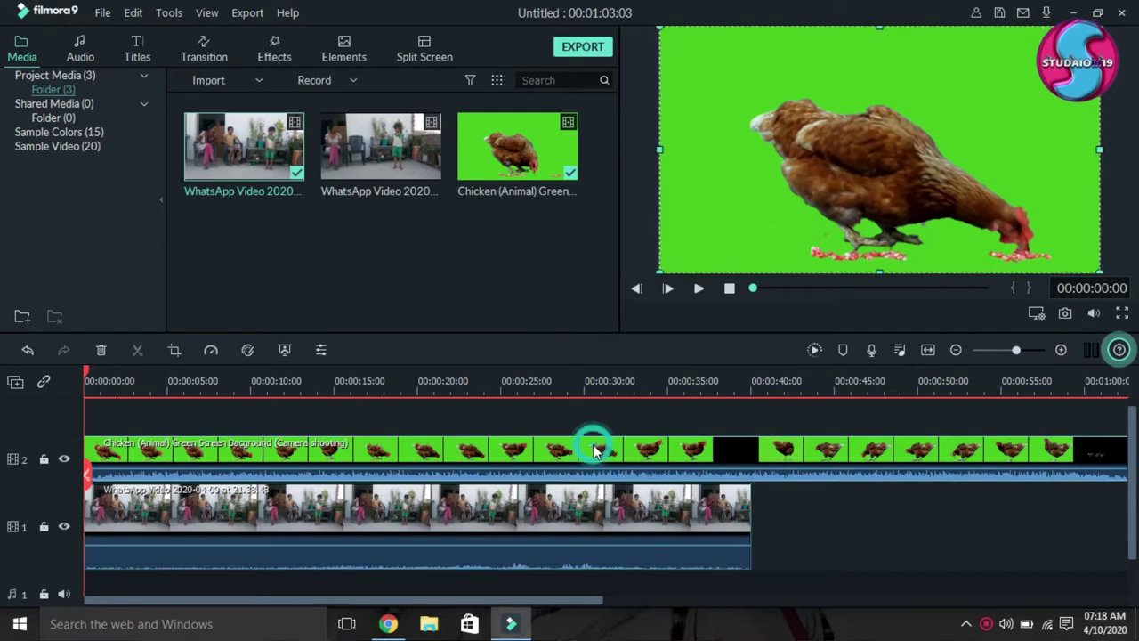
pyautogui.rightClick(476, 456)
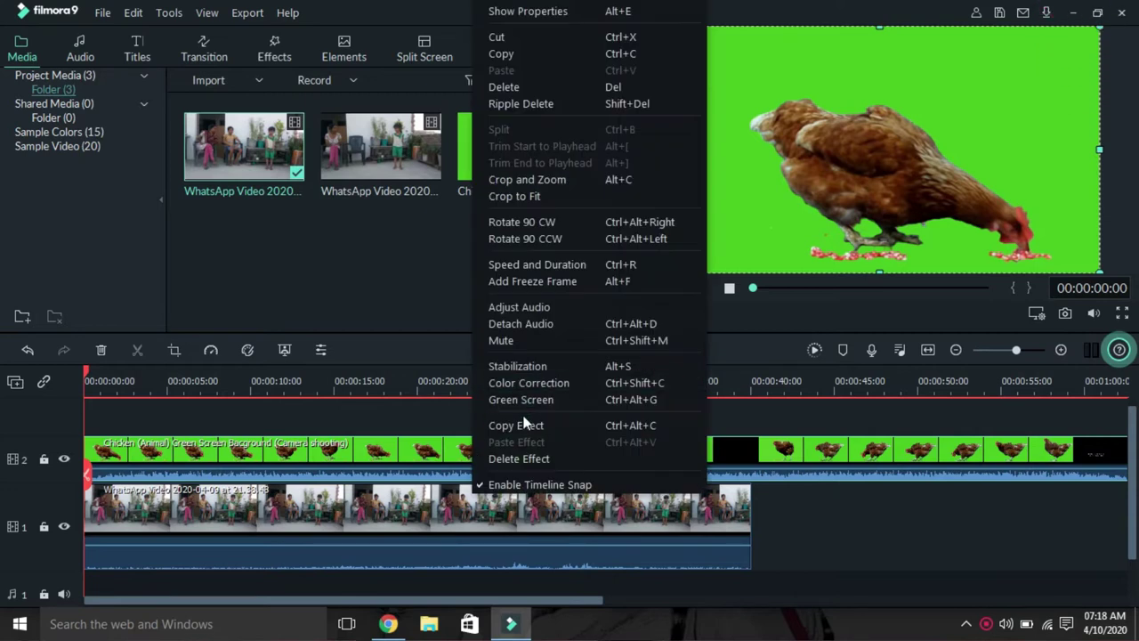
pyautogui.click(522, 400)
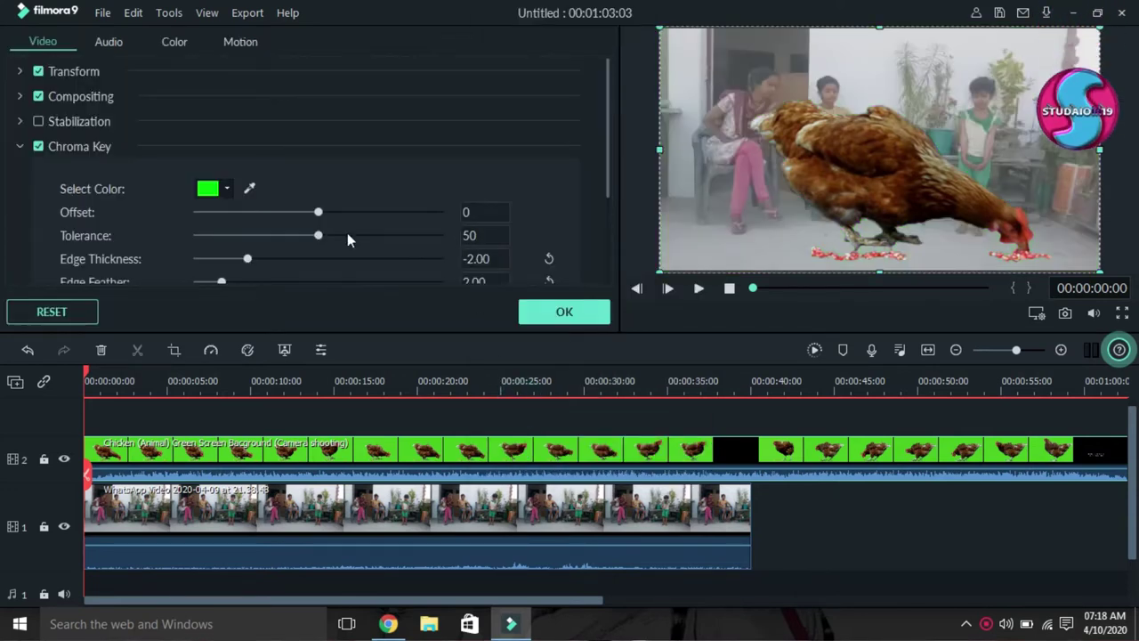
pyautogui.click(213, 188)
pyautogui.click(211, 187)
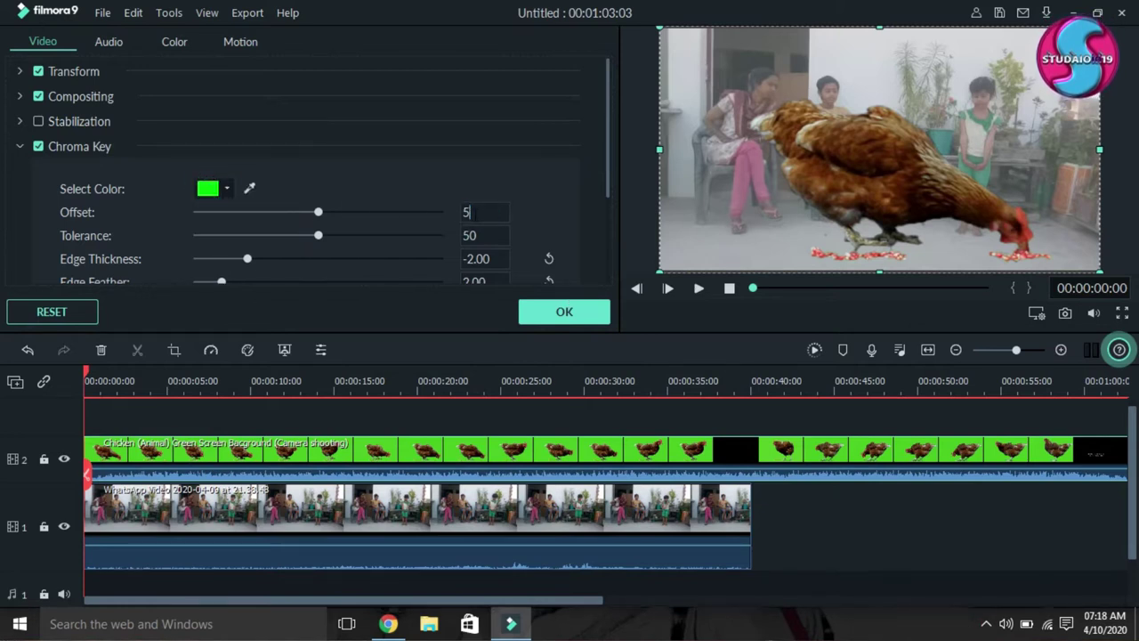
pyautogui.click(563, 313)
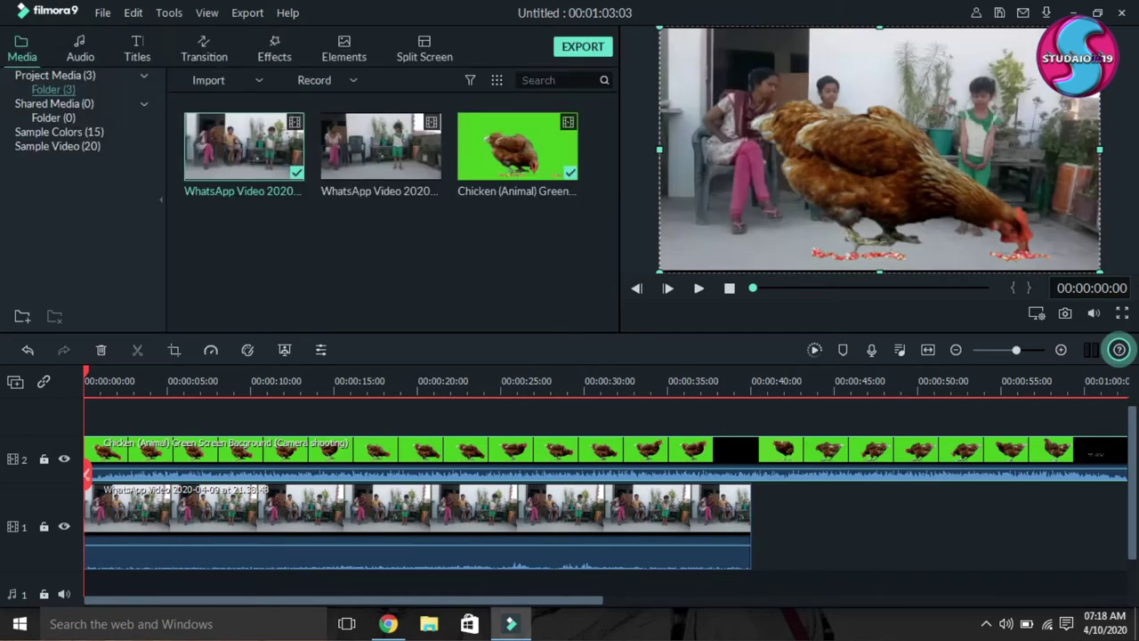
# Step: Shrink the chicken overlay to about a third of the frame width and place it on the floor between the two seated and standing children
pyautogui.moveTo(1100, 27); pyautogui.dragTo(916, 130)
pyautogui.moveTo(661, 271); pyautogui.dragTo(736, 241)
pyautogui.moveTo(799, 201); pyautogui.dragTo(841, 206)
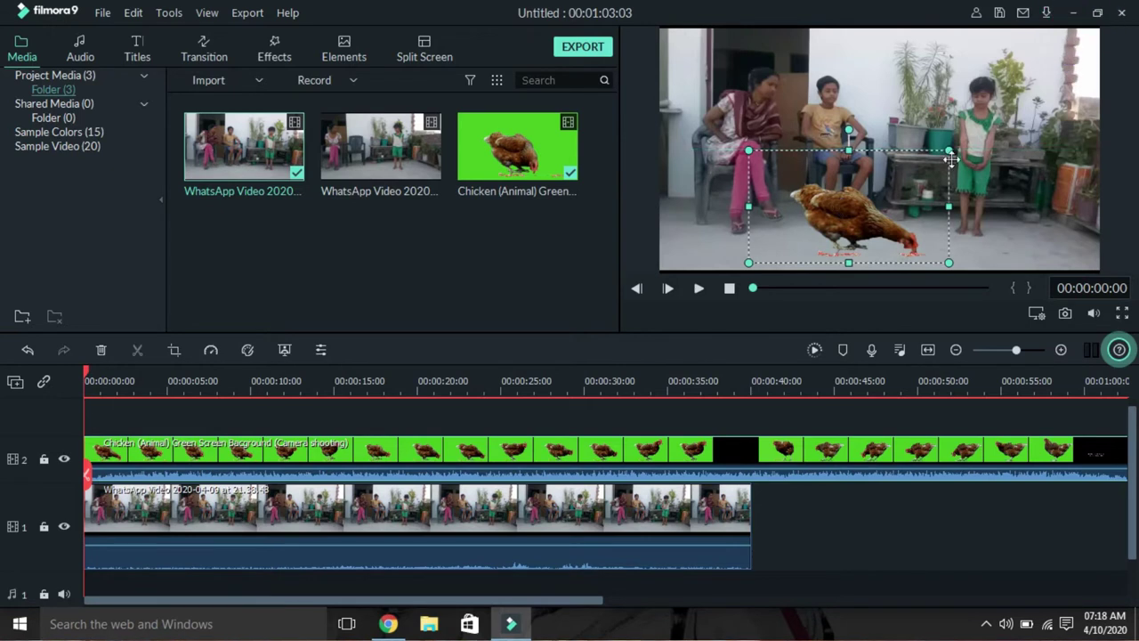
pyautogui.moveTo(937, 159); pyautogui.dragTo(882, 189)
pyautogui.moveTo(843, 231); pyautogui.dragTo(881, 224)
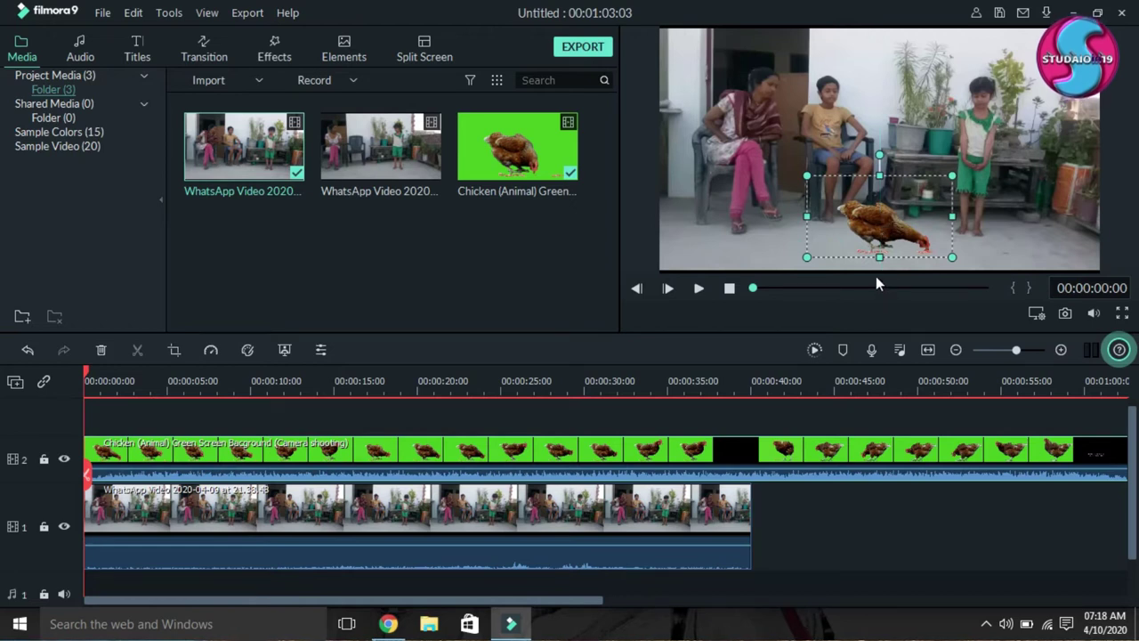
pyautogui.click(846, 296)
pyautogui.click(844, 300)
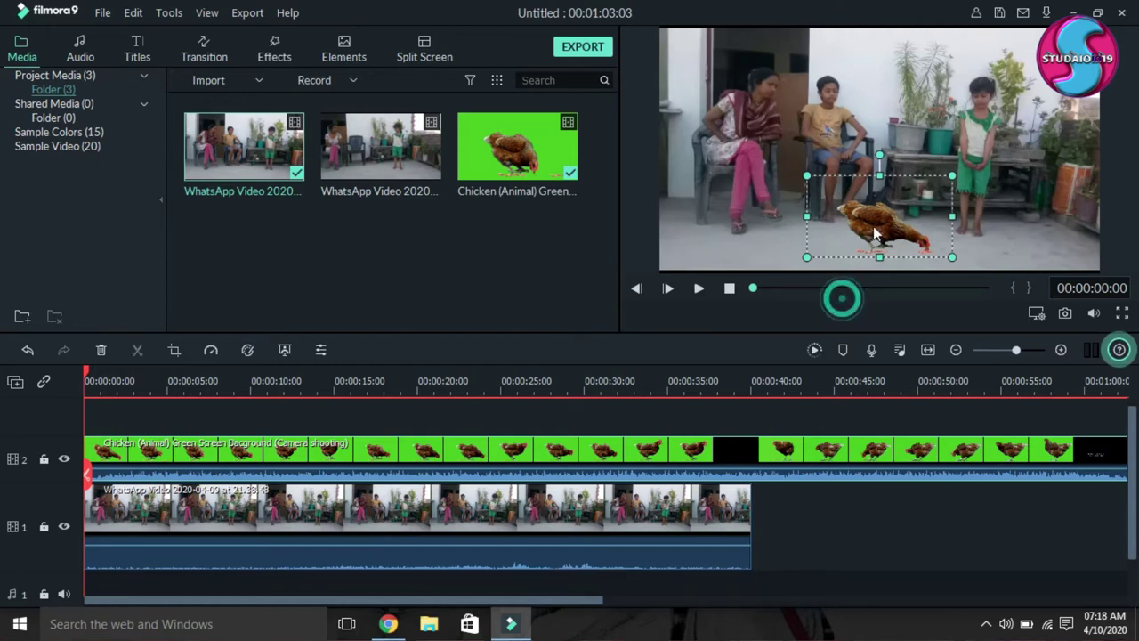
# Step: Play back the composite and paste a second copy of the WhatsApp background clip directly after the first on track 1
pyautogui.click(427, 488)
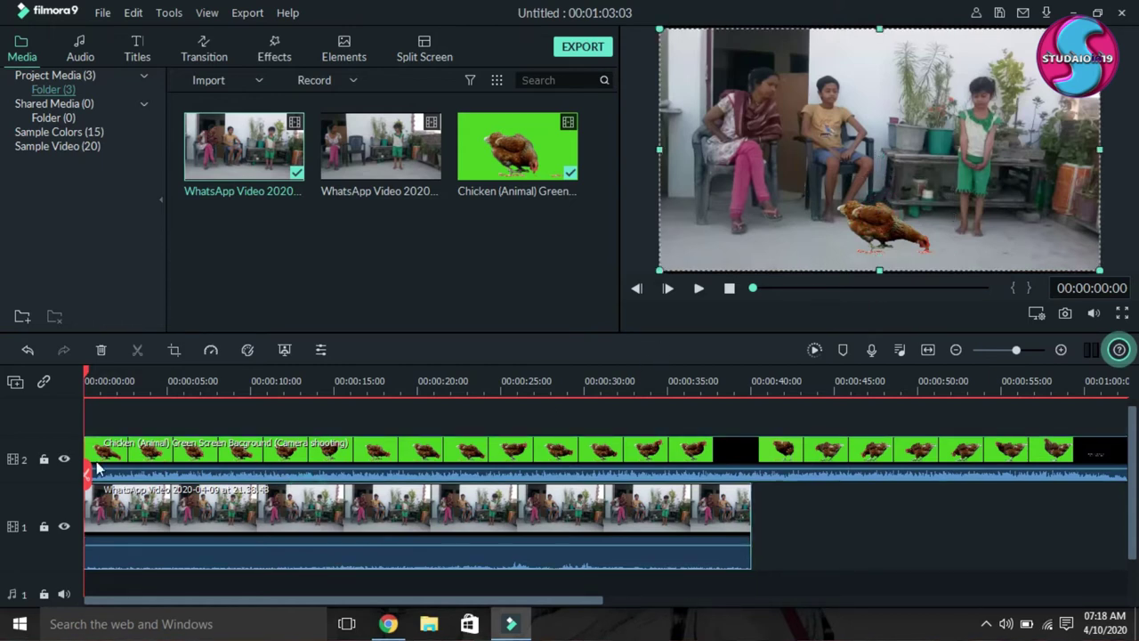
pyautogui.press('space')
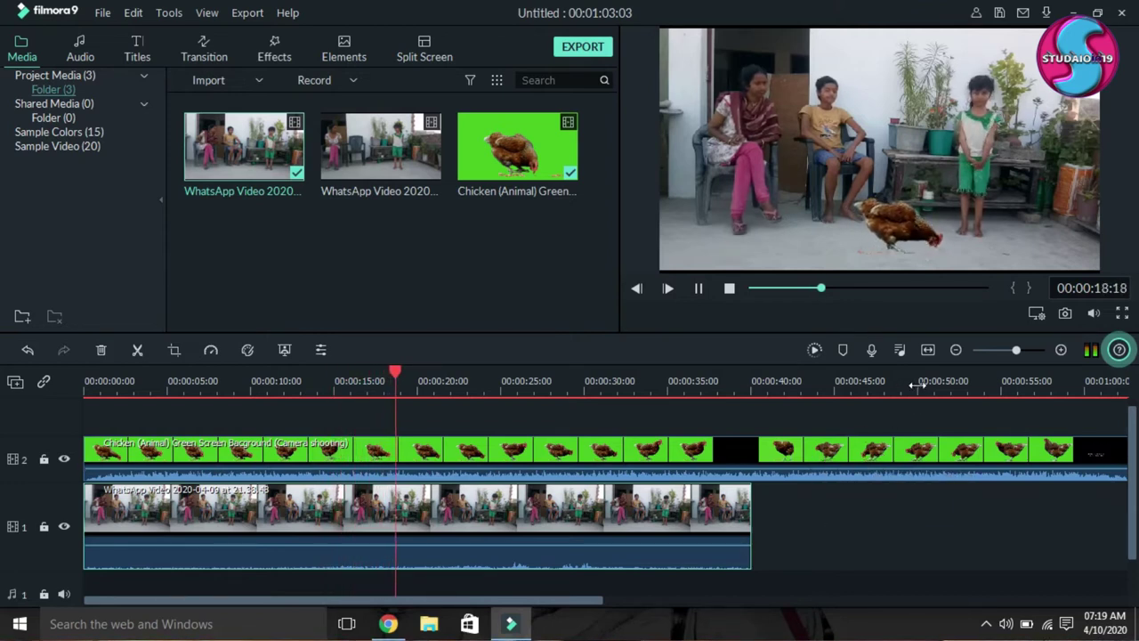
pyautogui.moveTo(917, 385); pyautogui.dragTo(795, 401)
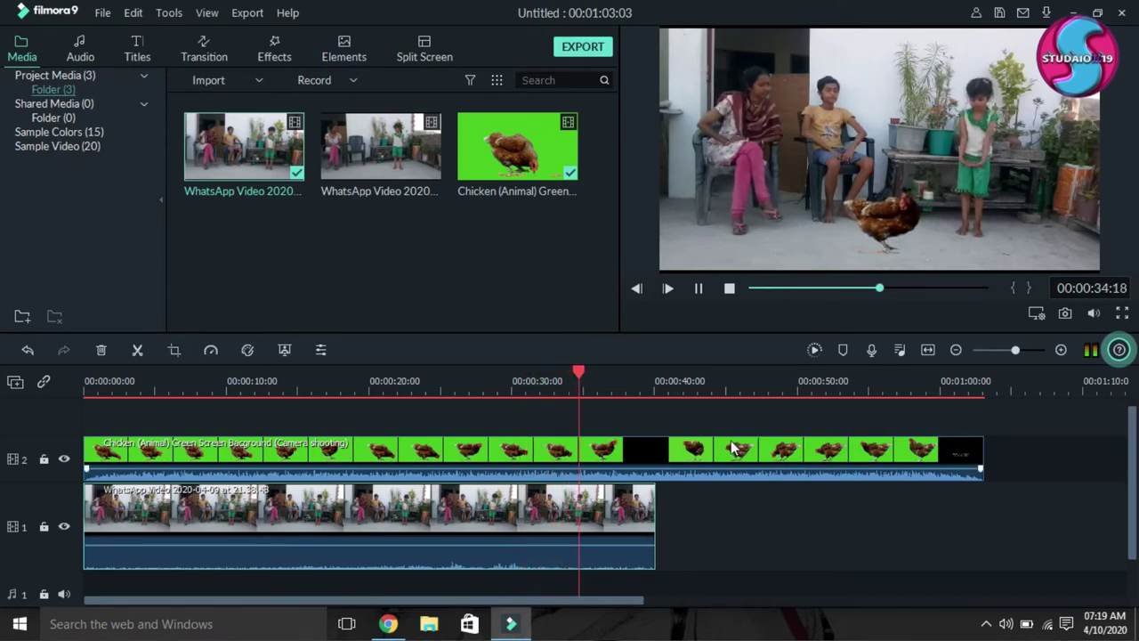
pyautogui.hotkey('ctrl', 'v')
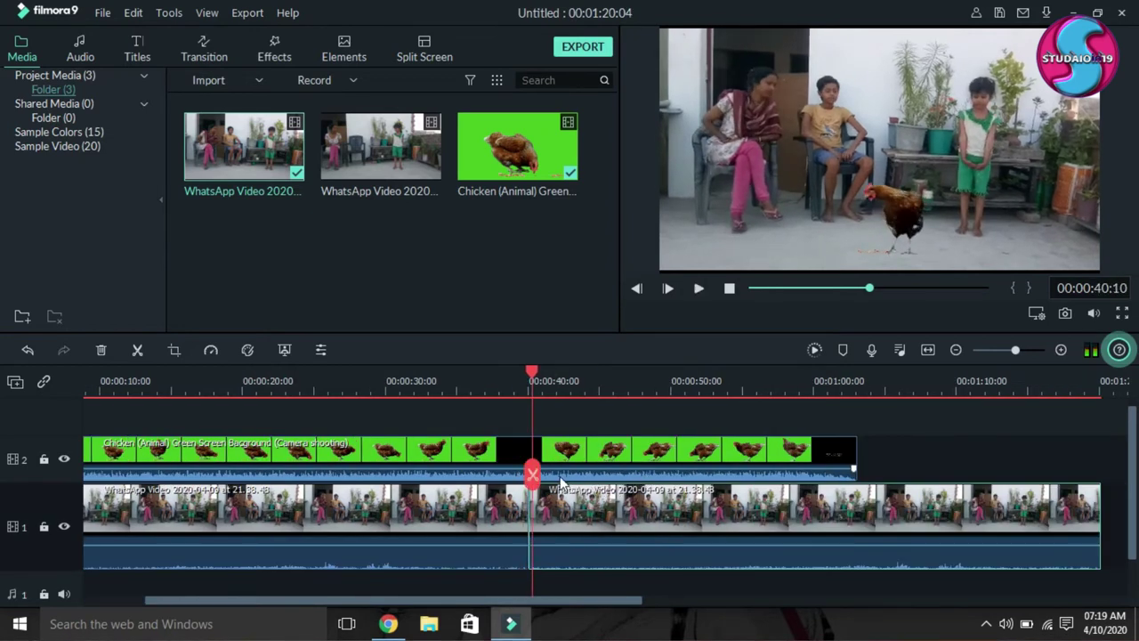
# Step: Cut the black section out of the chicken clip between 00:00:37:21 and 00:00:38:23 and close the gap
pyautogui.moveTo(531, 375); pyautogui.dragTo(499, 394)
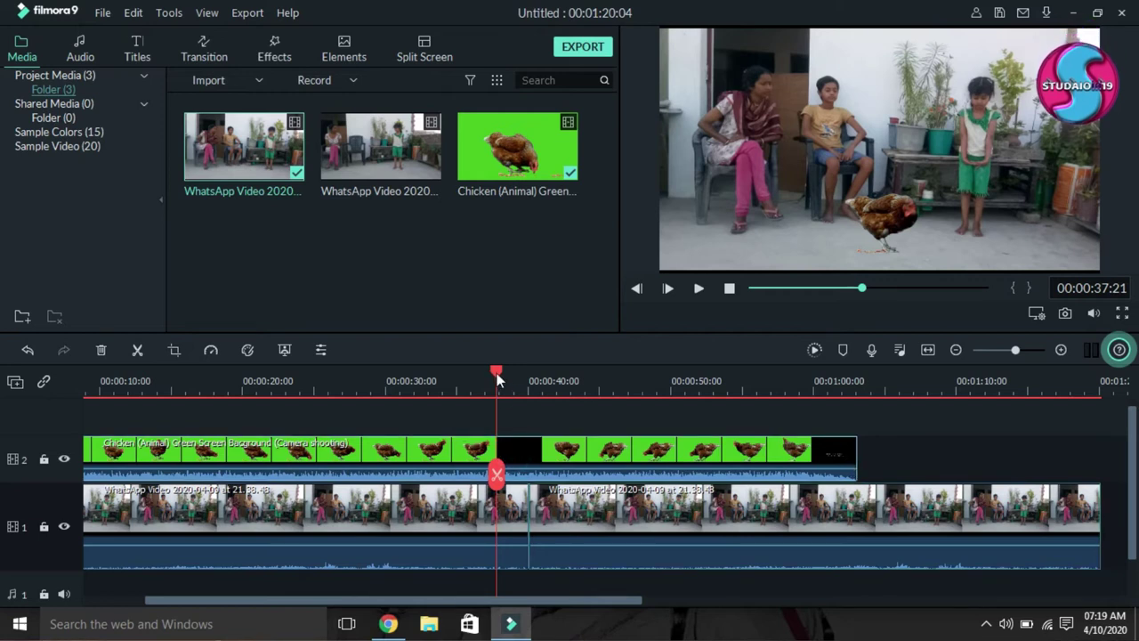
pyautogui.click(137, 351)
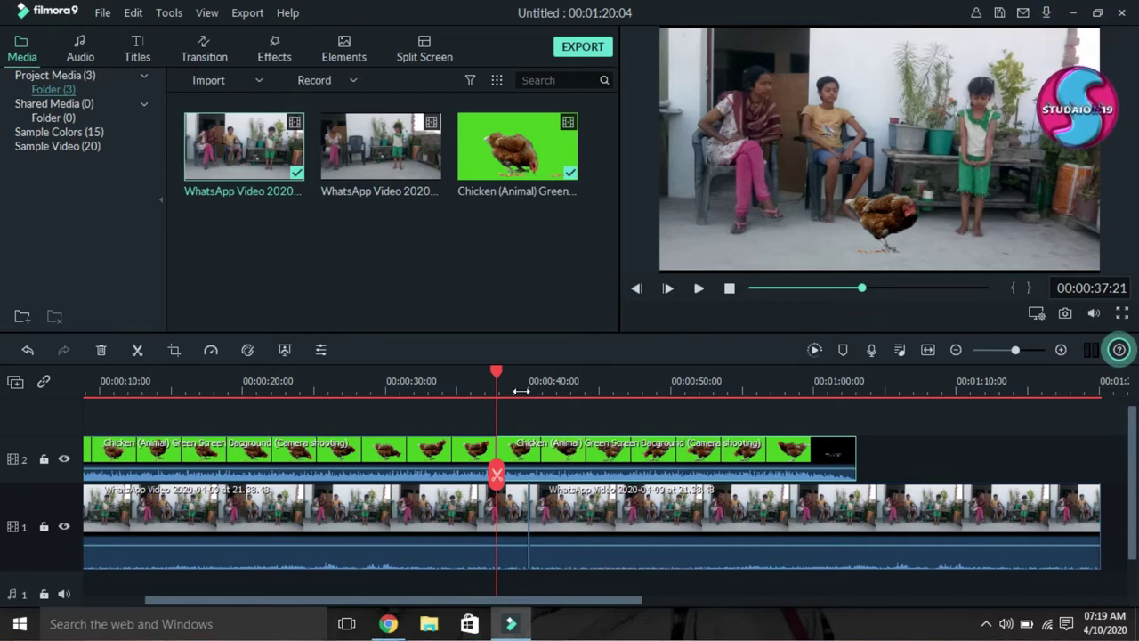
pyautogui.press('Right')
pyautogui.press('Right')
pyautogui.press('Right')
pyautogui.press('Right')
pyautogui.press('Right')
pyautogui.press('Right')
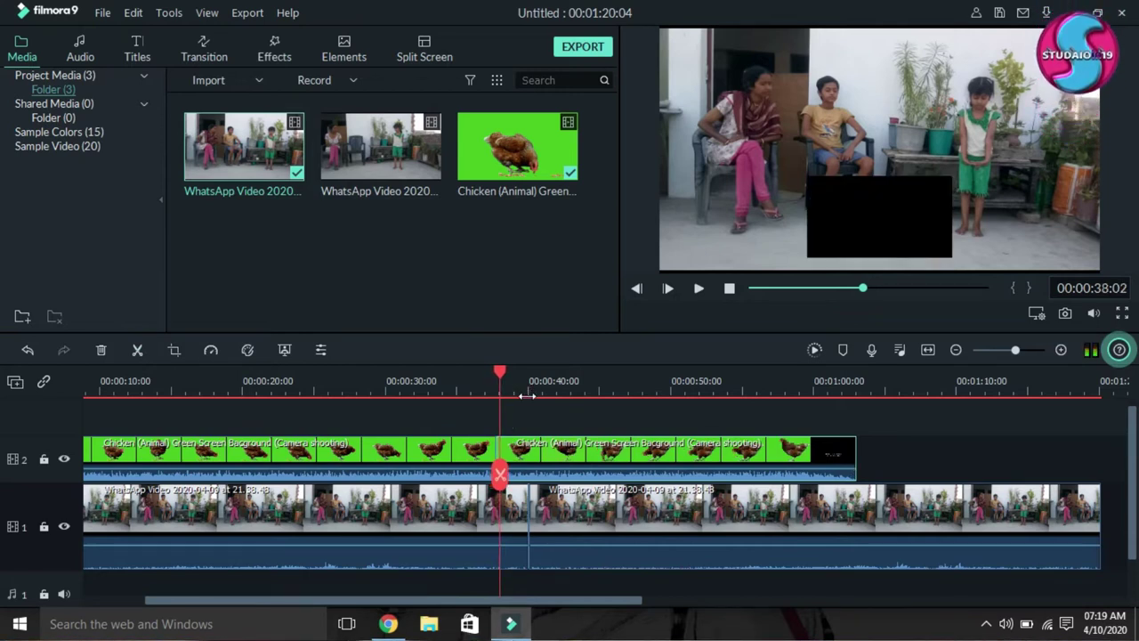
pyautogui.press('Right')
pyautogui.press('Right')
pyautogui.press('Right')
pyautogui.press('Right')
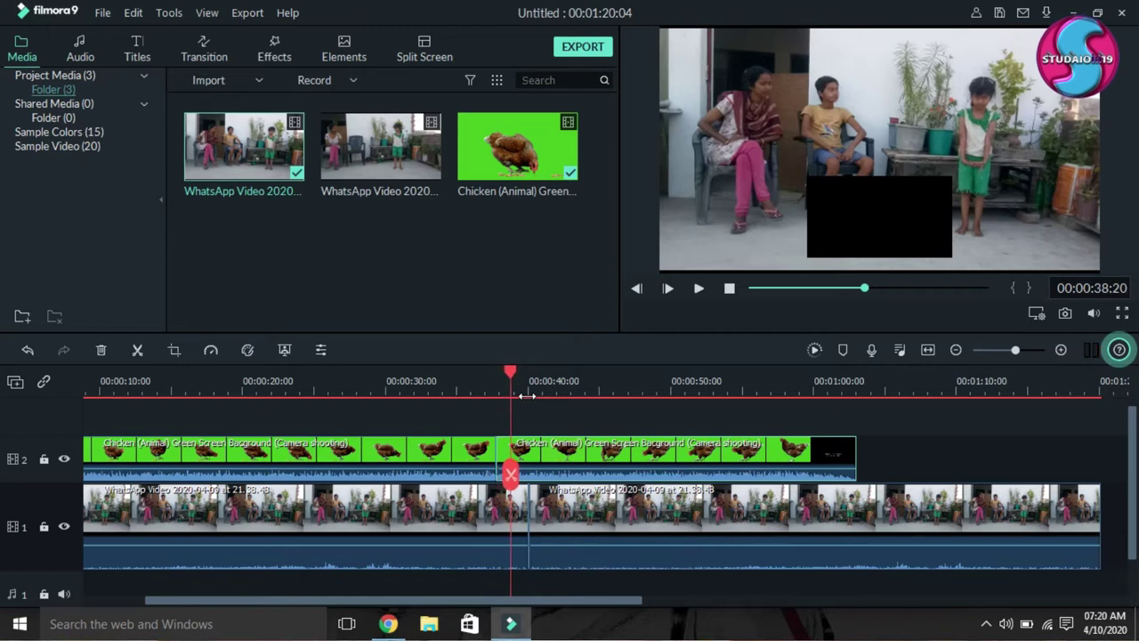
pyautogui.press('Right')
pyautogui.press('Right')
pyautogui.click(538, 464)
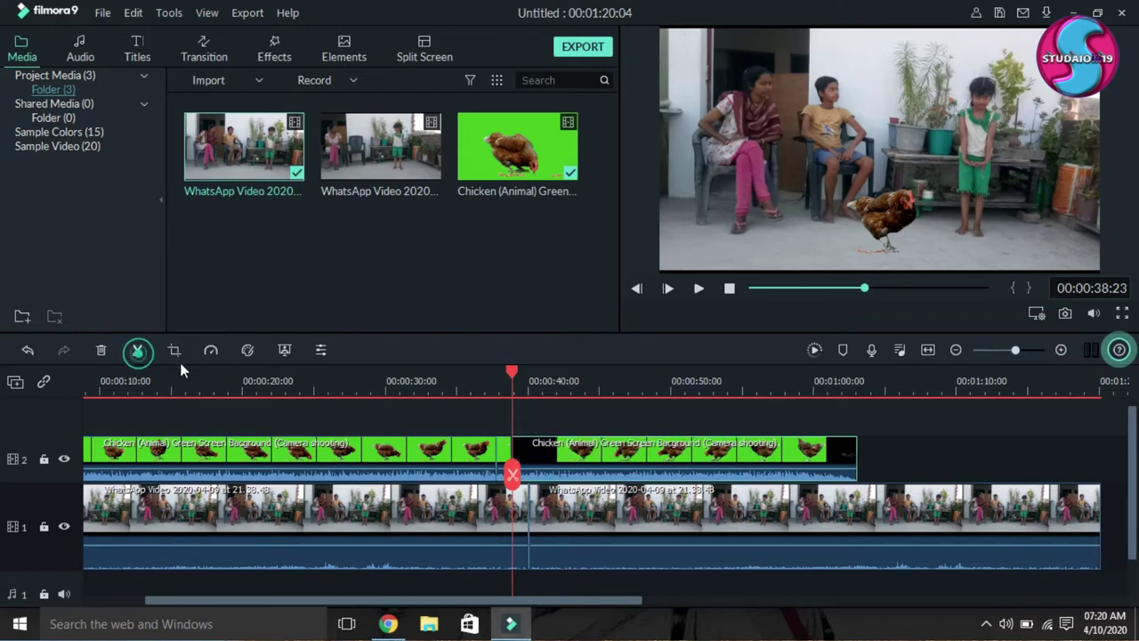
pyautogui.click(504, 455)
pyautogui.moveTo(504, 455); pyautogui.dragTo(515, 449)
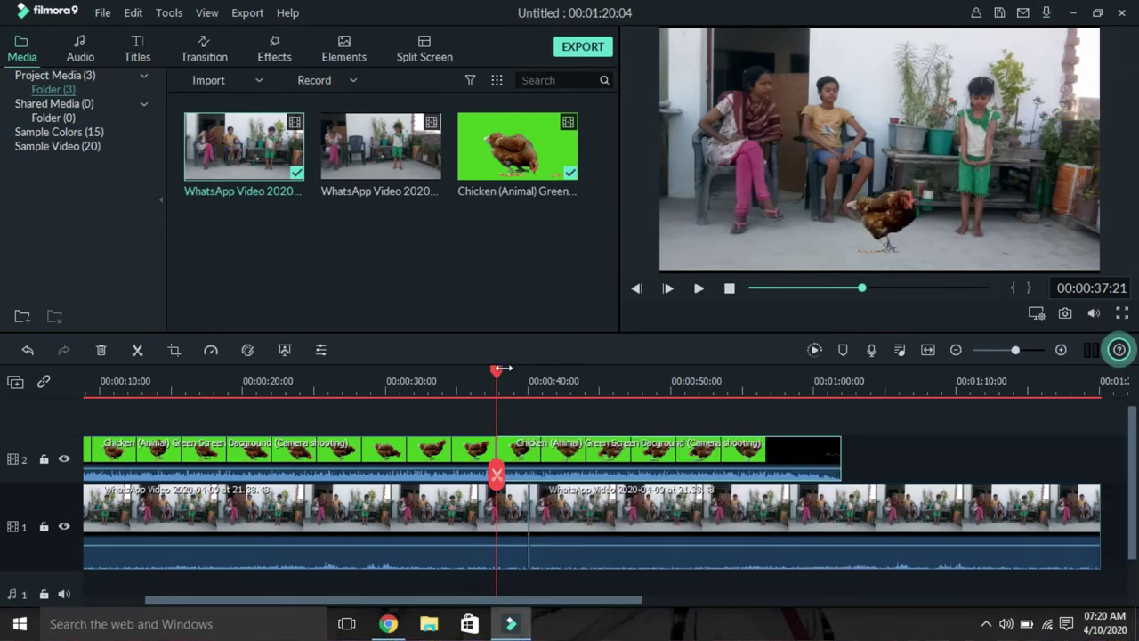
# Step: Split the second chicken clip at 00:00:56:13, before its black ending, and delete the remainder
pyautogui.moveTo(499, 377); pyautogui.dragTo(778, 412)
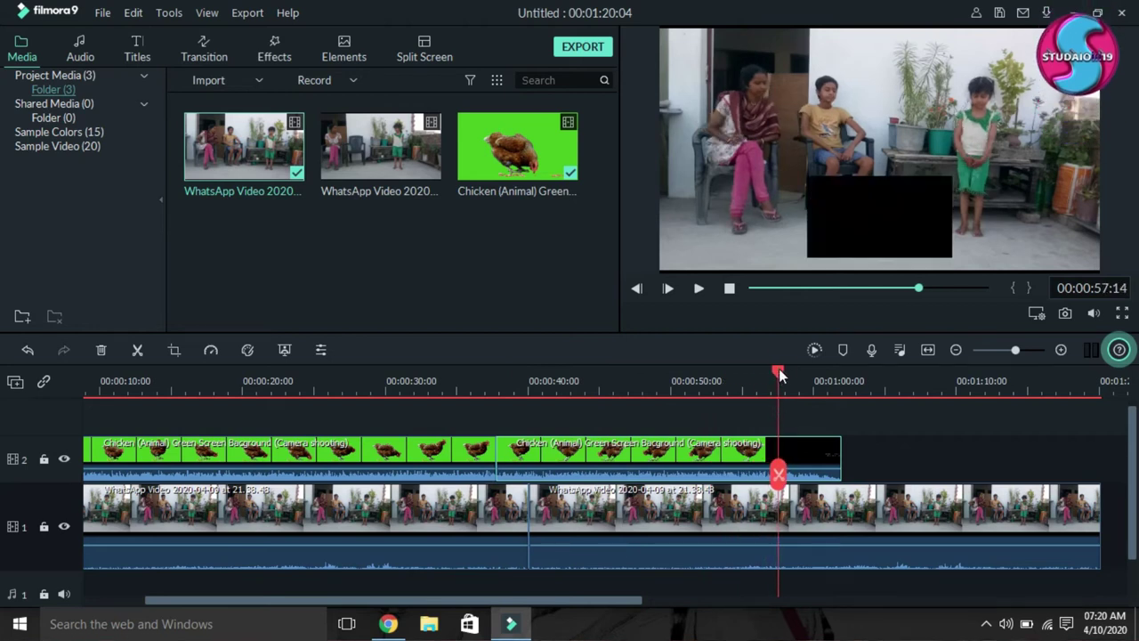
pyautogui.moveTo(779, 368); pyautogui.dragTo(766, 377)
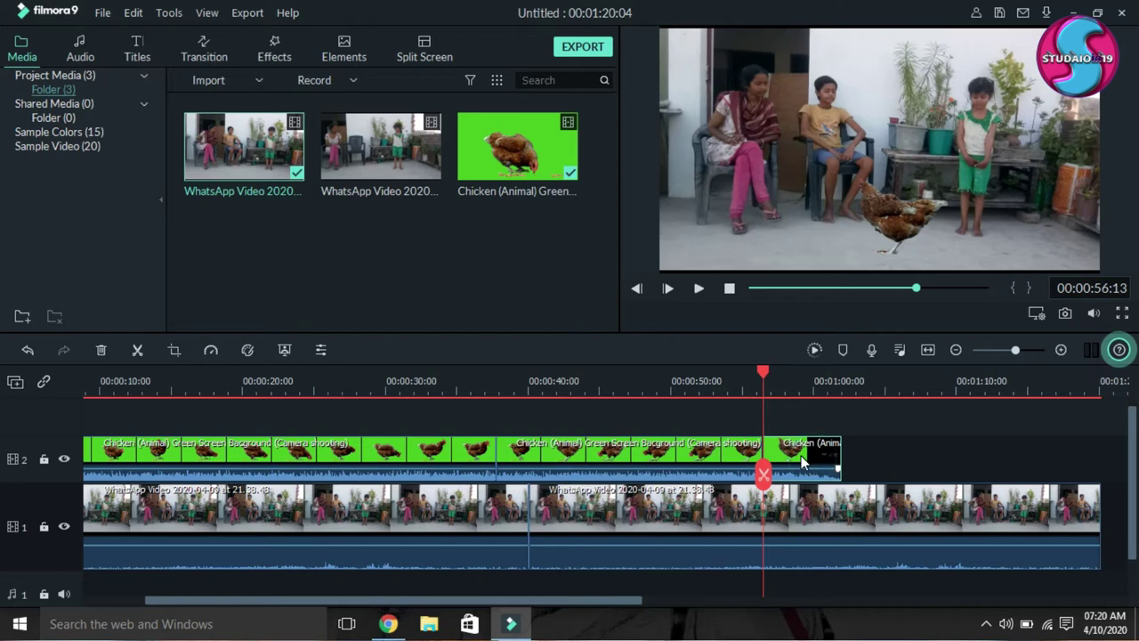
pyautogui.press('Delete')
# Step: Split the second background clip at 00:00:56:13, where the chicken clip ends, and delete the excess
pyautogui.click(790, 503)
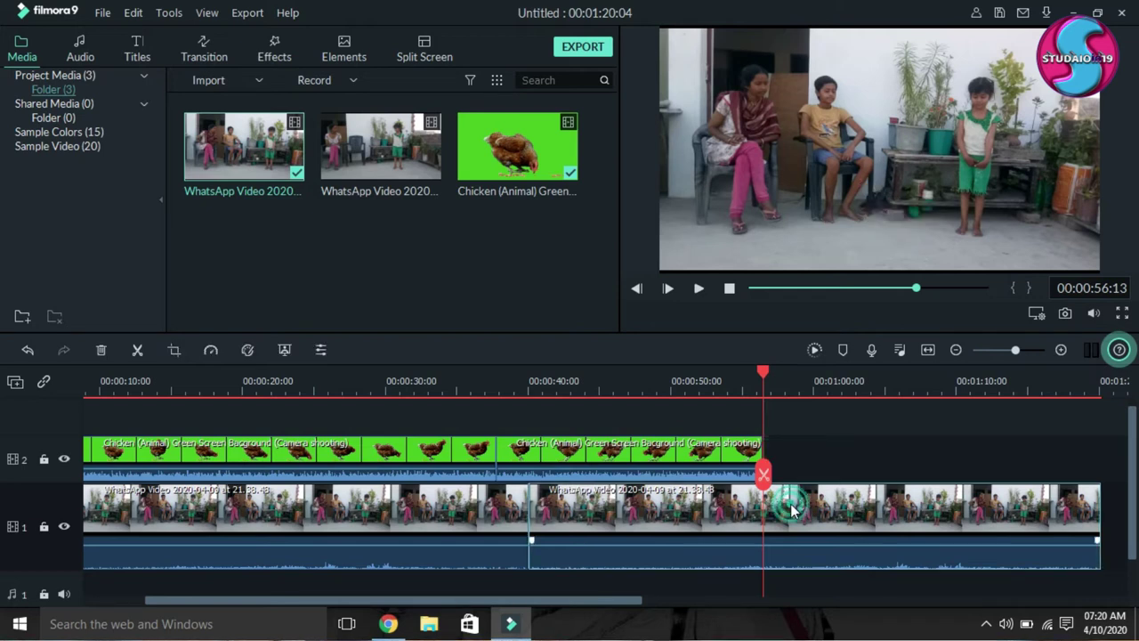
pyautogui.click(791, 507)
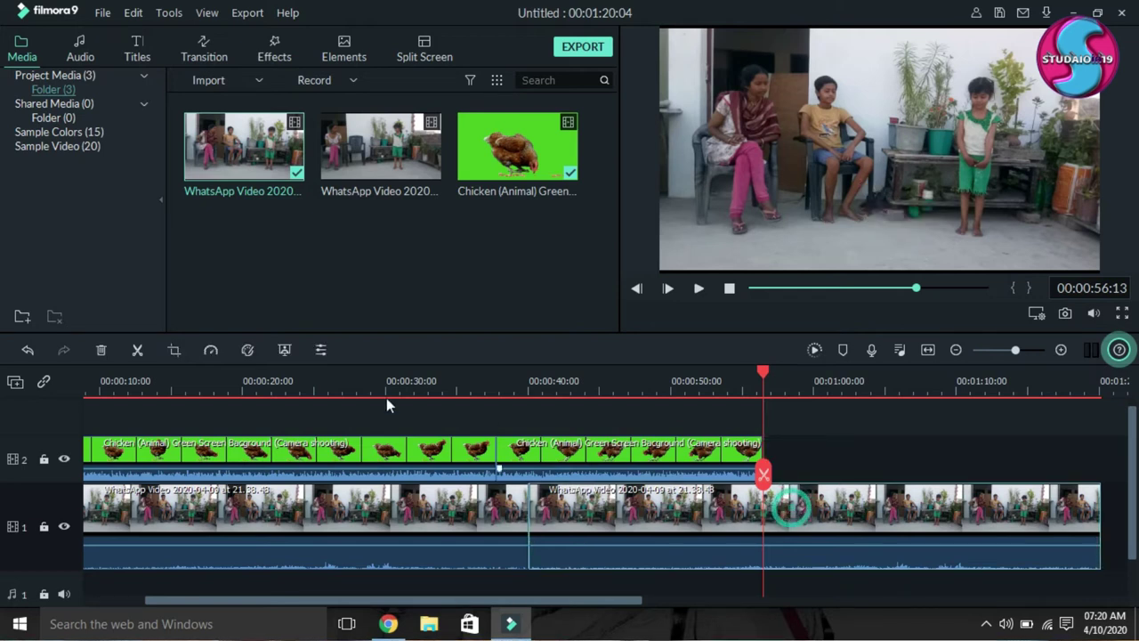
pyautogui.click(139, 348)
pyautogui.click(839, 505)
pyautogui.press('Delete')
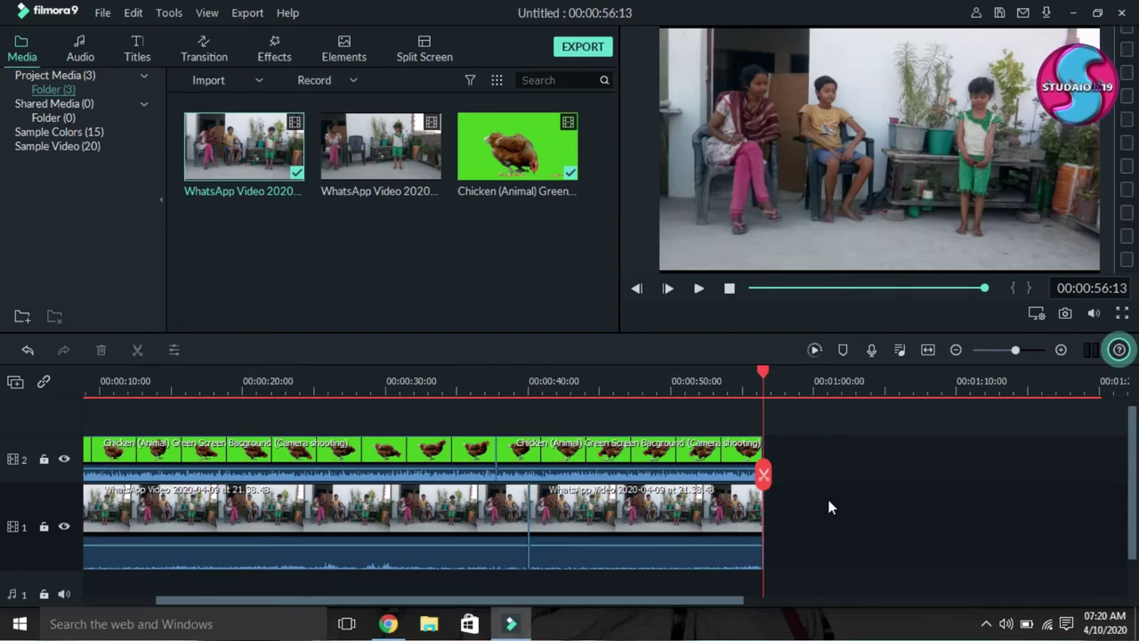
# Step: Import My Video -logo intro from the mistty\exported folder on drive E: and append it after the background on track 1
pyautogui.doubleClick(407, 242)
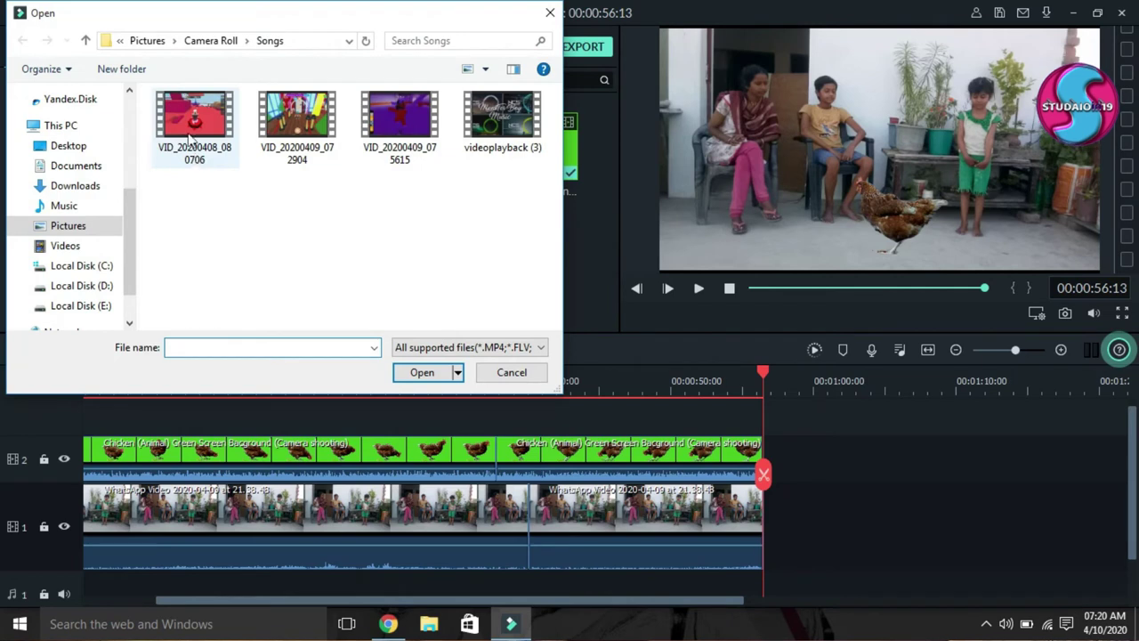
pyautogui.click(99, 307)
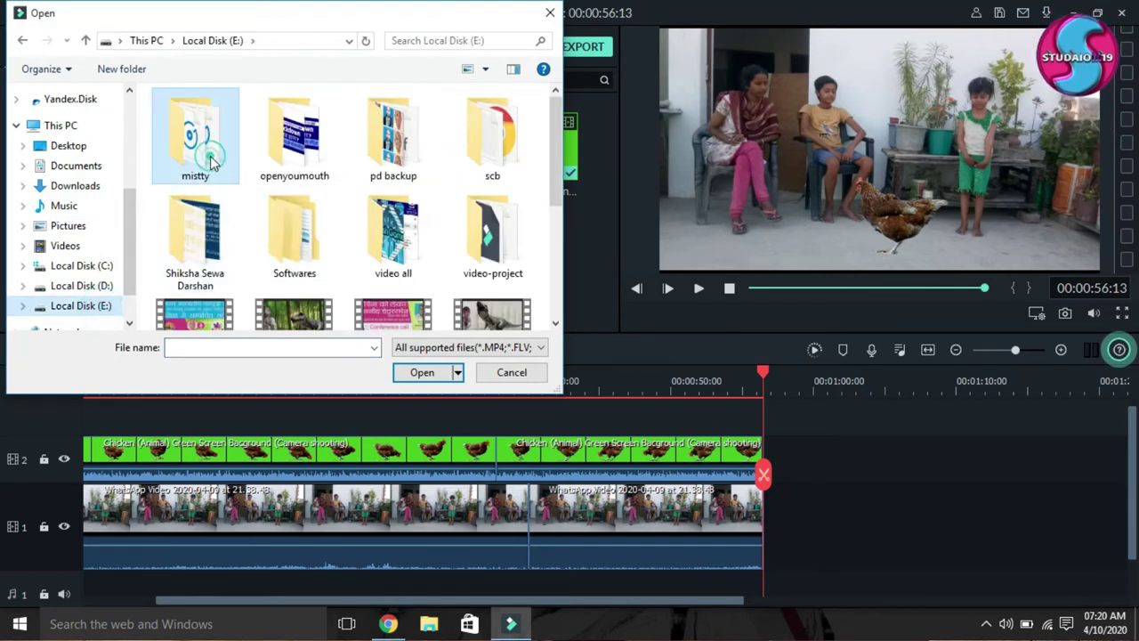
pyautogui.doubleClick(212, 161)
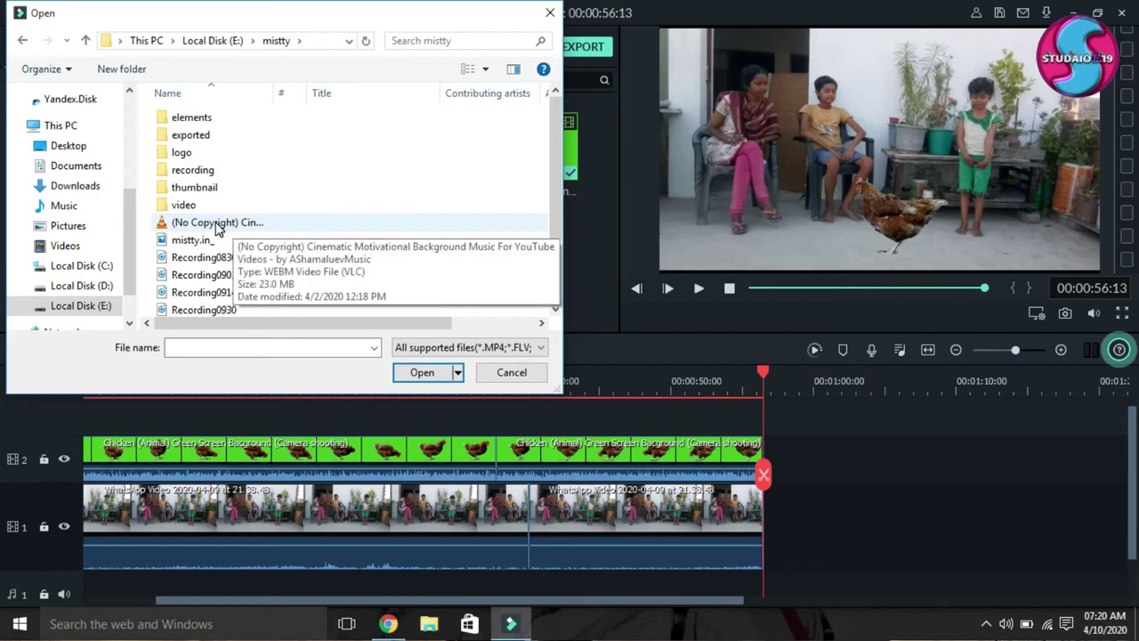
pyautogui.click(194, 172)
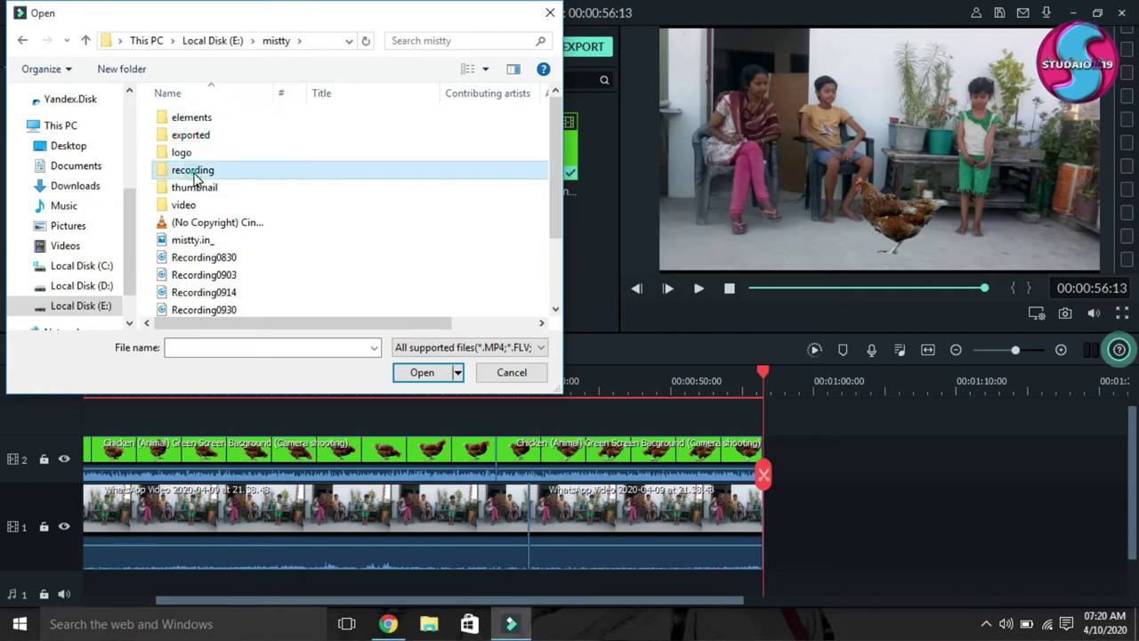
pyautogui.doubleClick(190, 134)
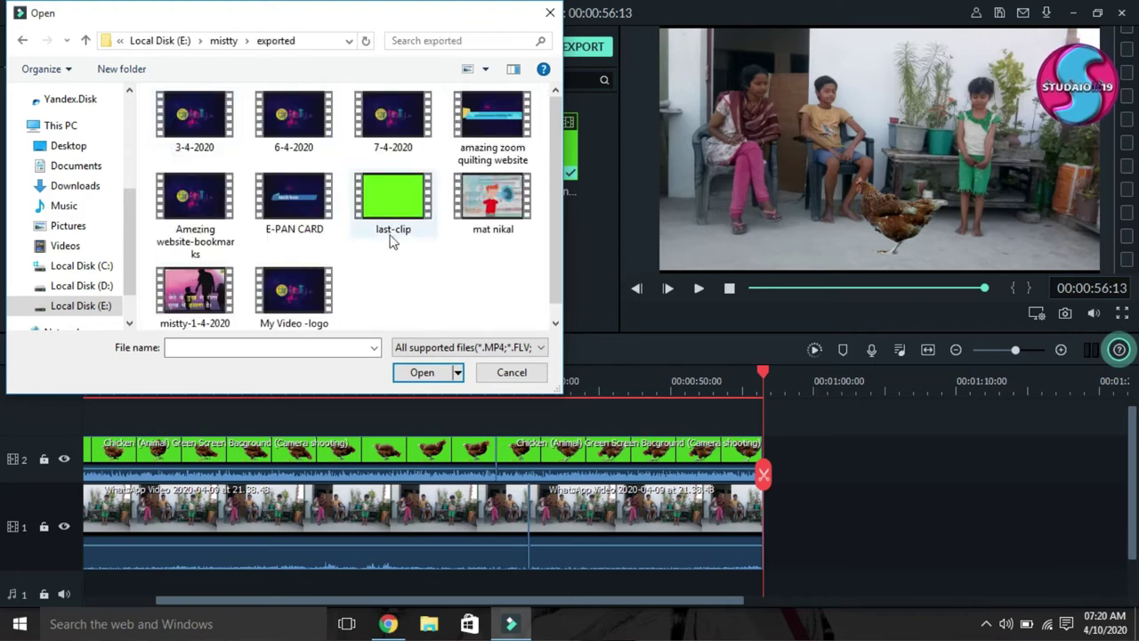
pyautogui.click(313, 286)
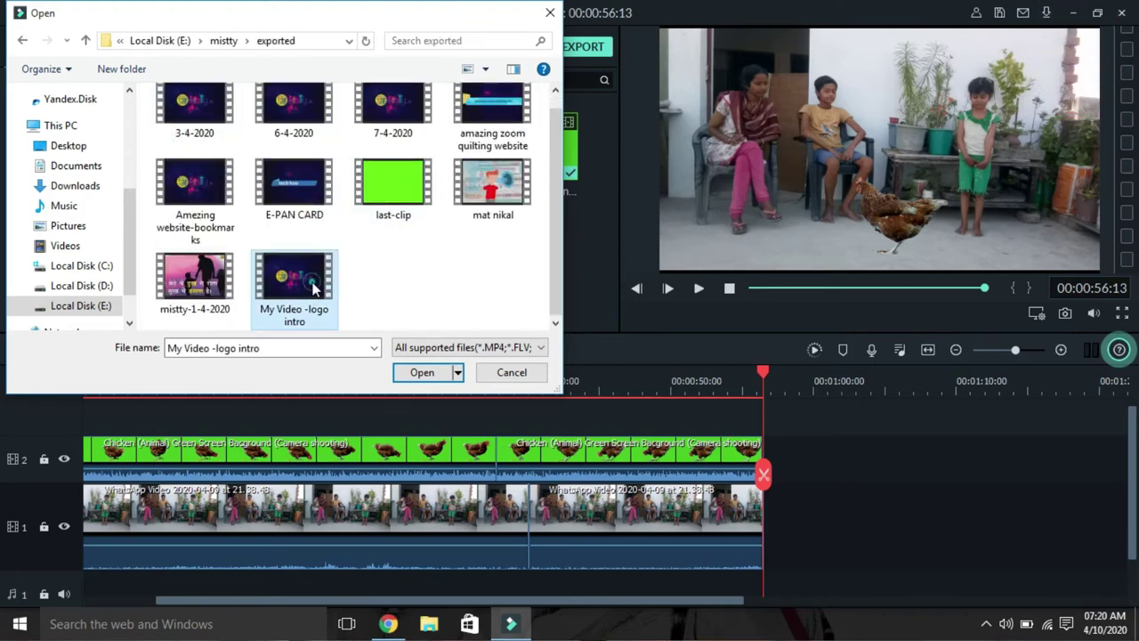
pyautogui.click(420, 370)
pyautogui.moveTo(281, 257); pyautogui.dragTo(756, 508)
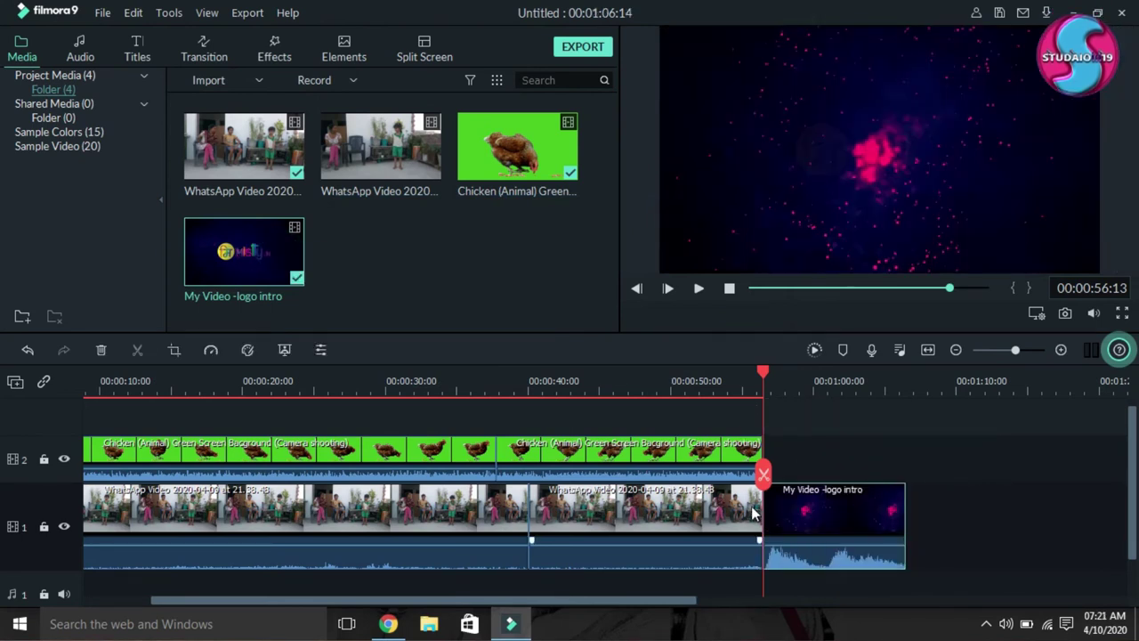
# Step: Play the edited sequence from the beginning to check the result
pyautogui.moveTo(764, 378); pyautogui.dragTo(5, 383)
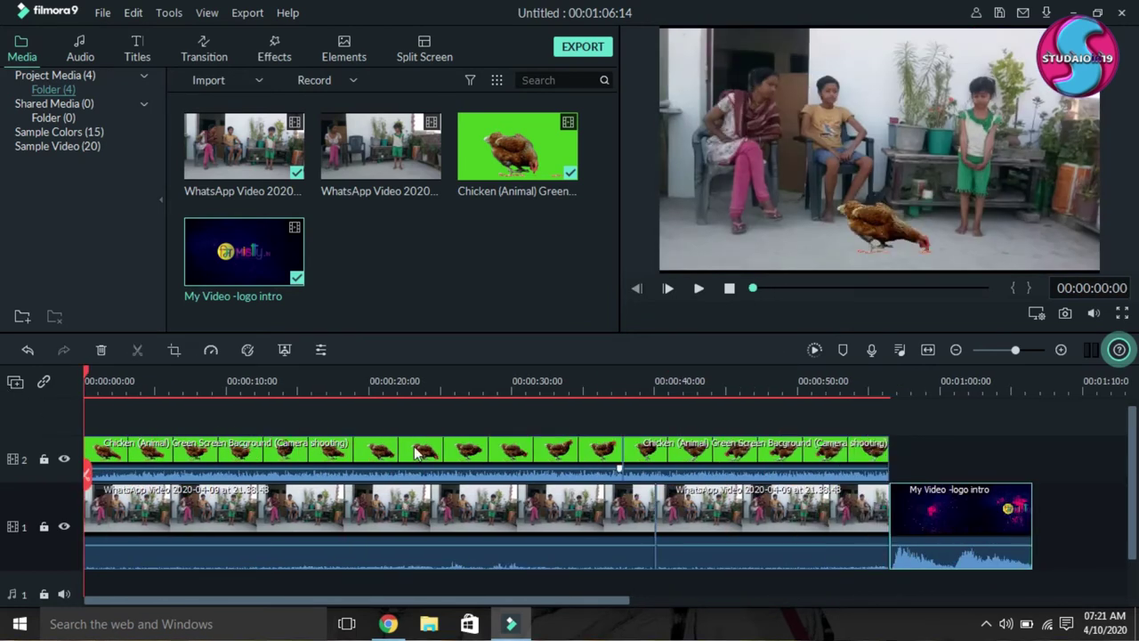
pyautogui.press('space')
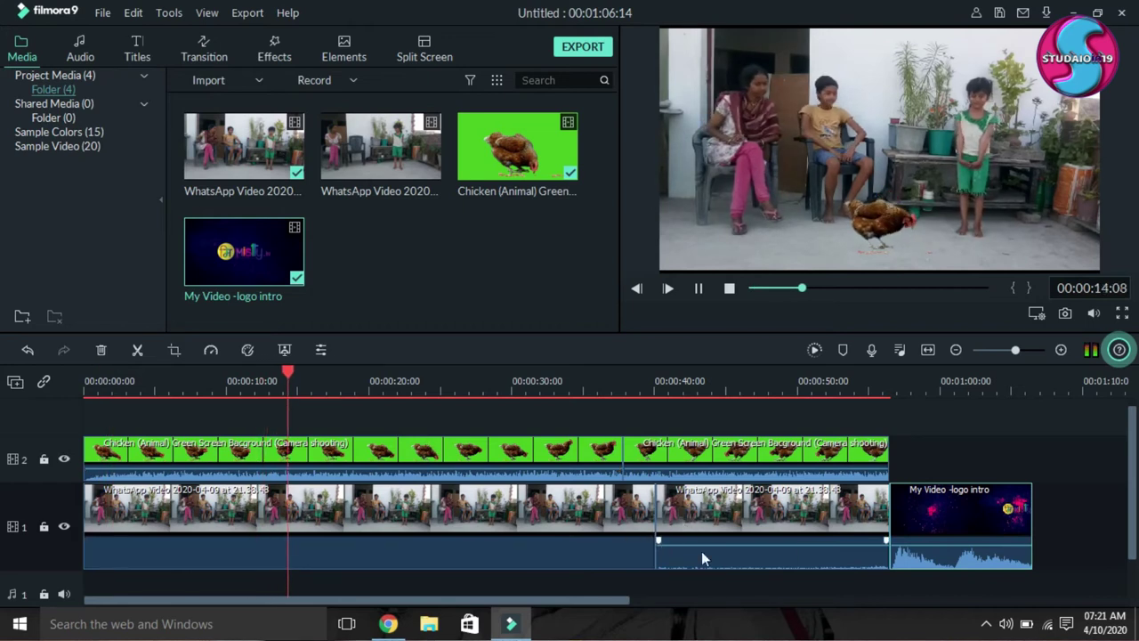
# Step: Review the sequence from its start and export it as an MP4 named "green screen edit" to E:/mistty/exported
pyautogui.moveTo(326, 379); pyautogui.dragTo(89, 381)
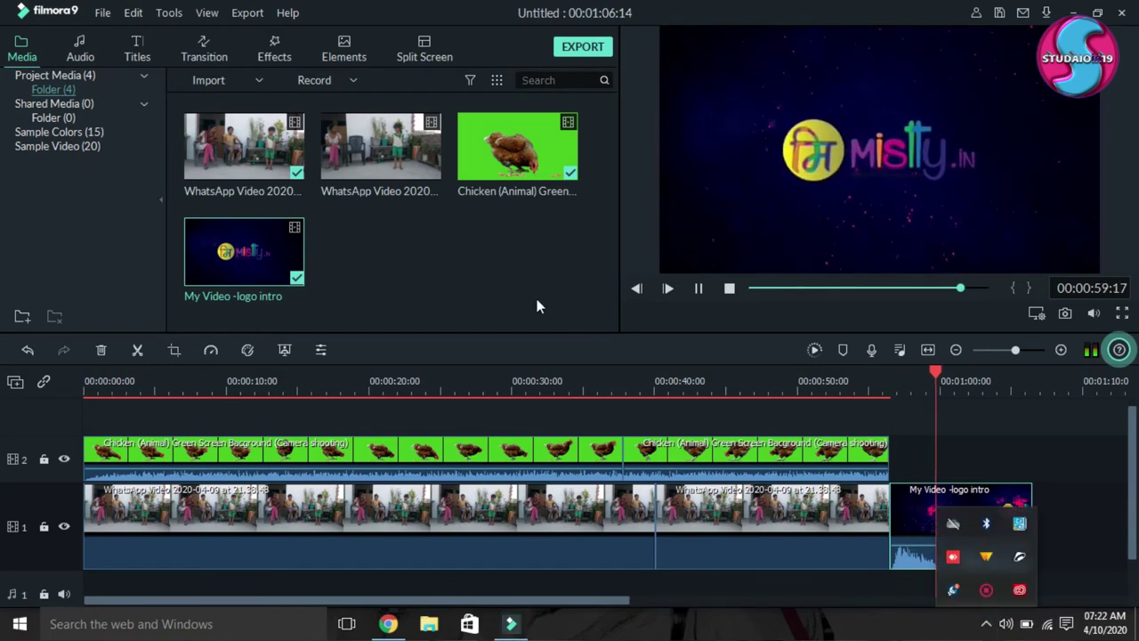
pyautogui.click(584, 47)
pyautogui.write('green screen edit')
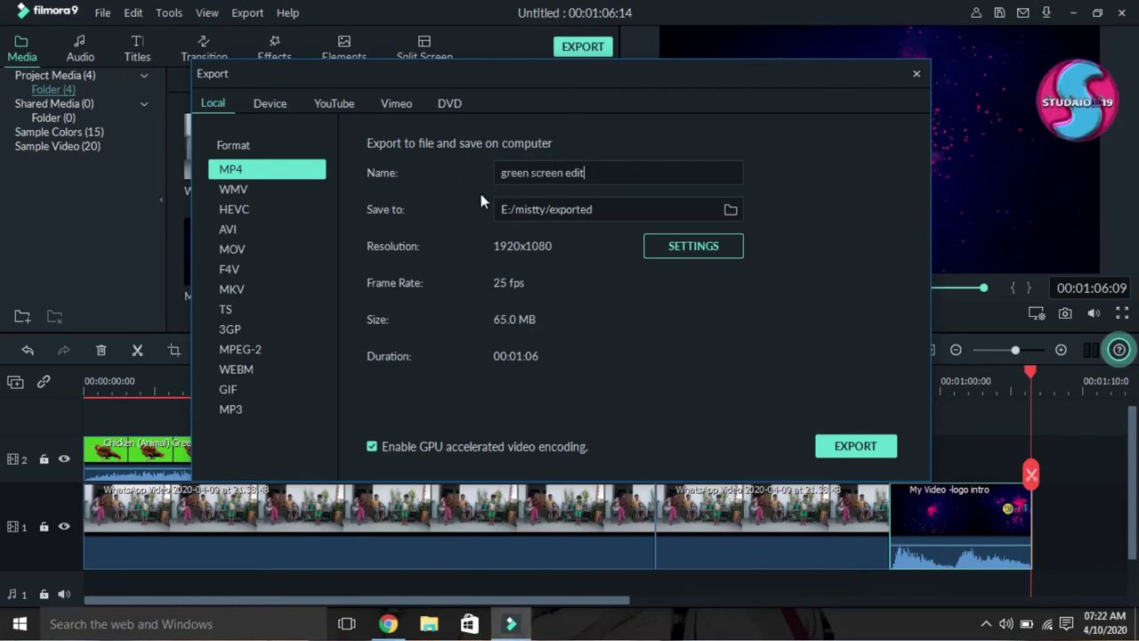
pyautogui.click(868, 445)
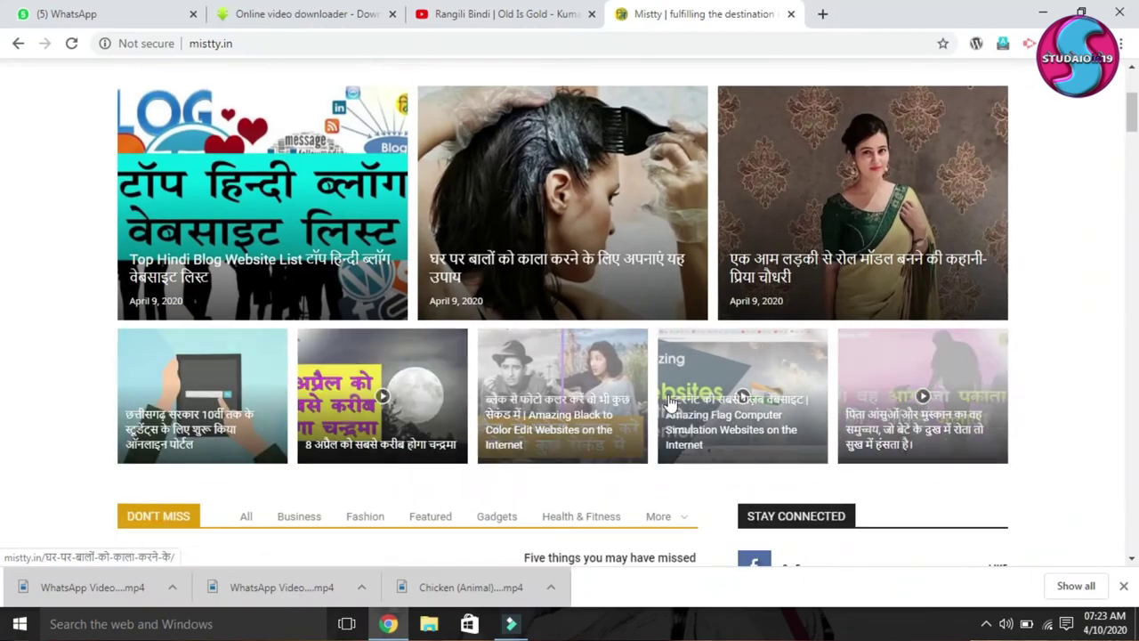
pyautogui.scroll(-8, 672, 399)
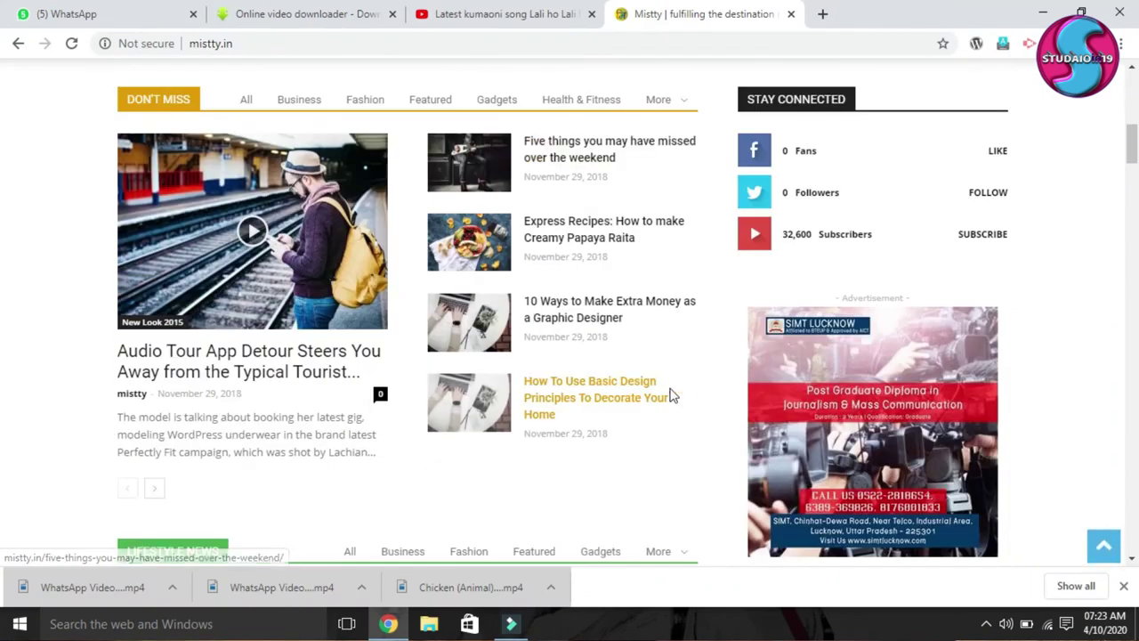
pyautogui.scroll(-10, 672, 396)
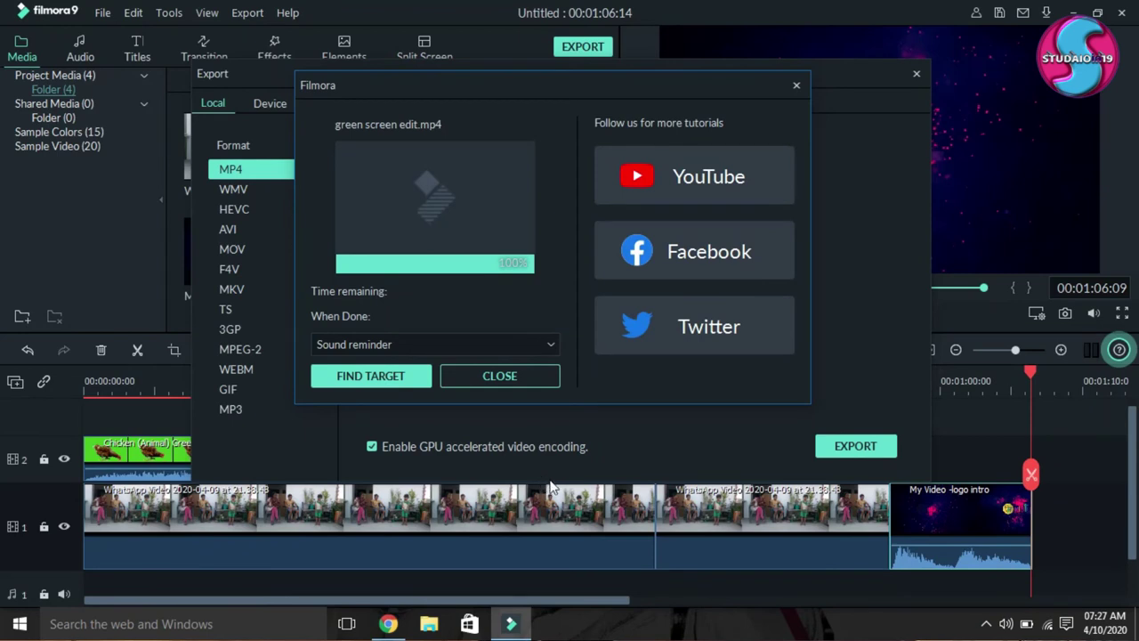
# Step: Locate the exported green screen edit video in its destination folder and open it with VLC media player
pyautogui.click(372, 378)
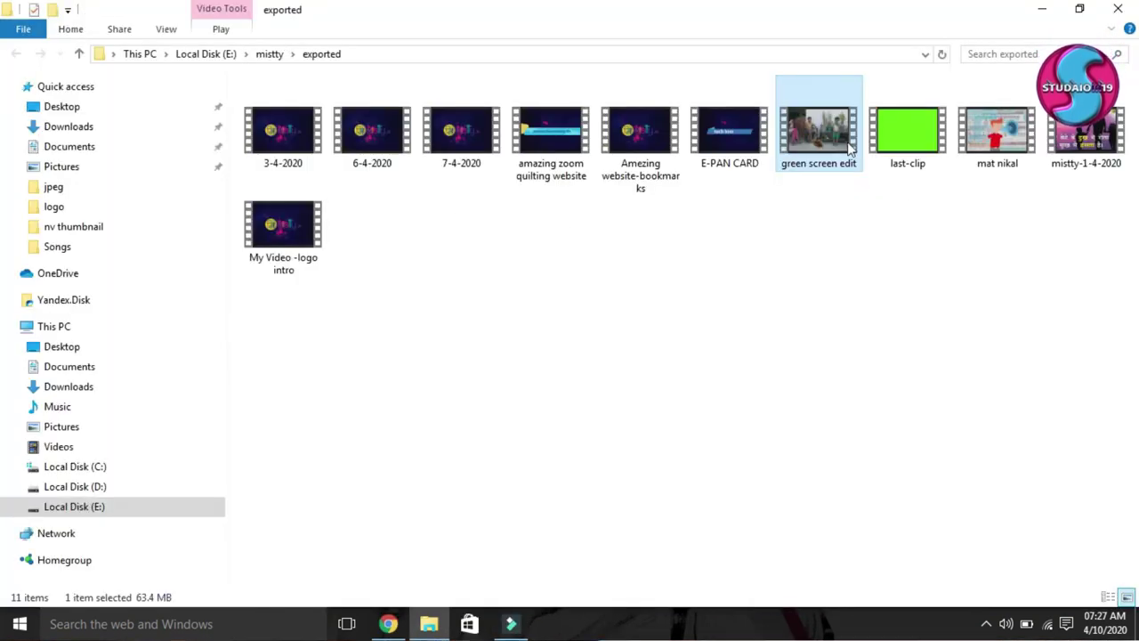
pyautogui.rightClick(780, 116)
pyautogui.click(819, 104)
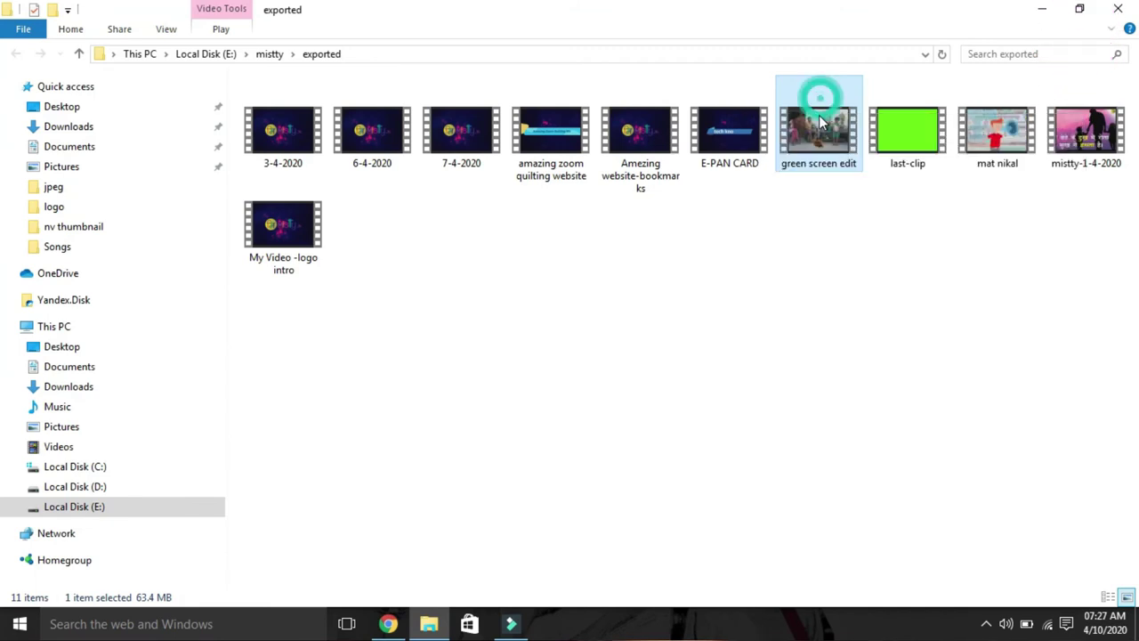
pyautogui.rightClick(821, 120)
pyautogui.moveTo(877, 250)
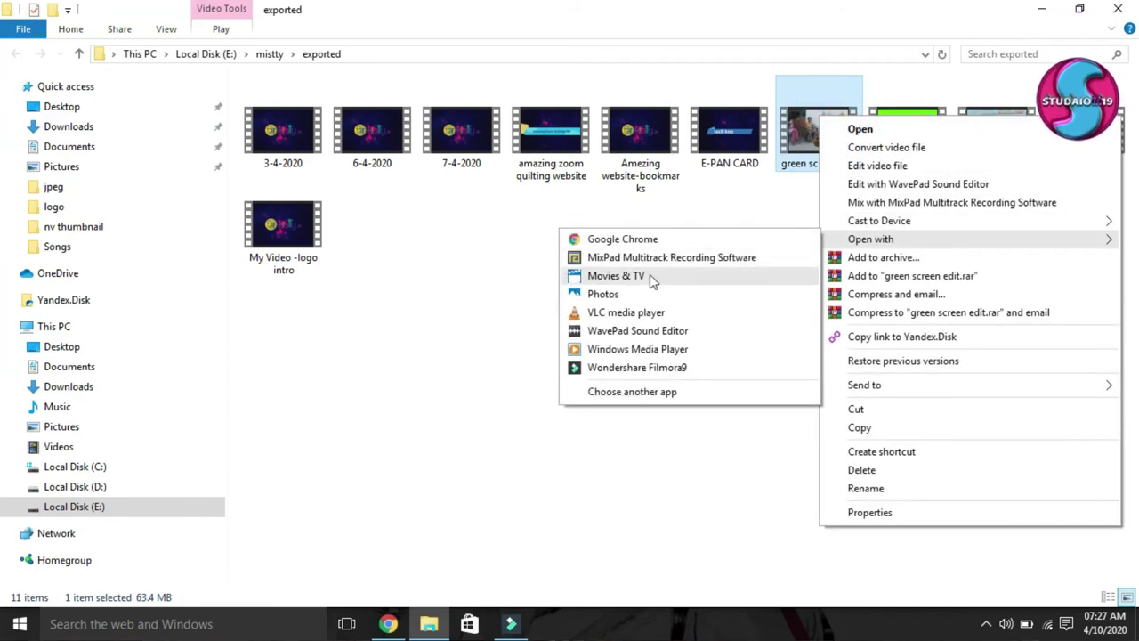
pyautogui.click(626, 316)
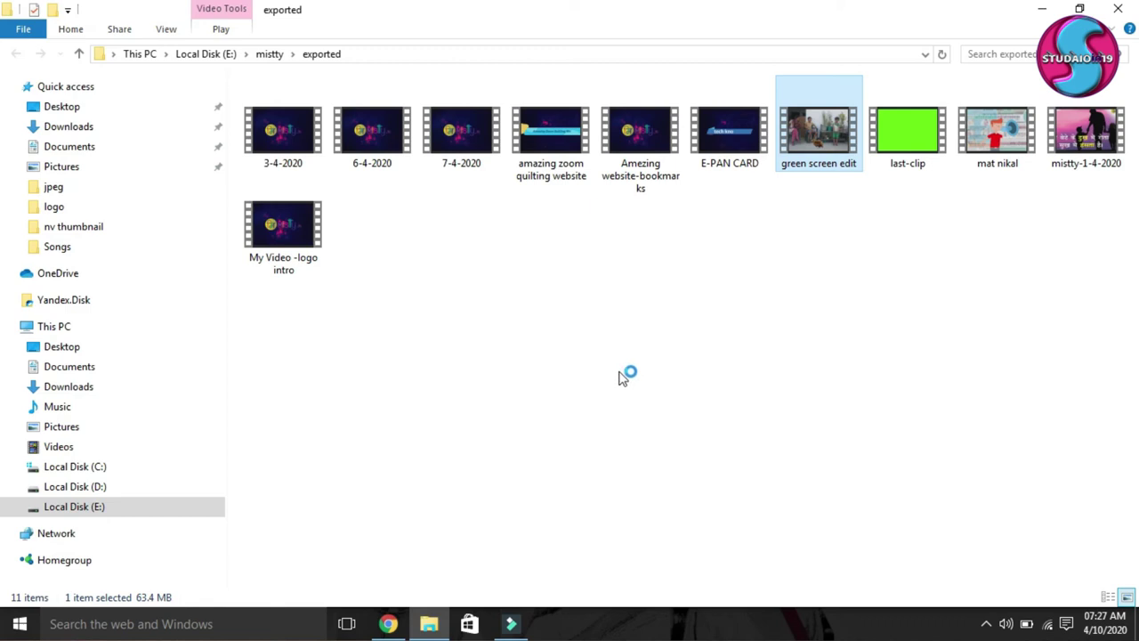
pyautogui.press('Return')
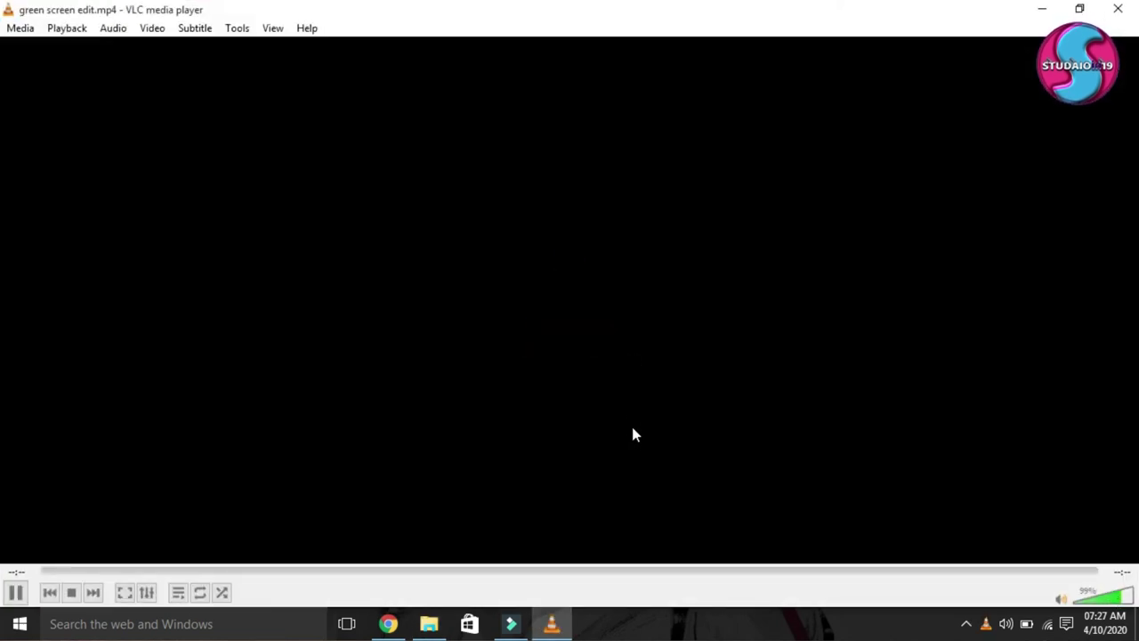